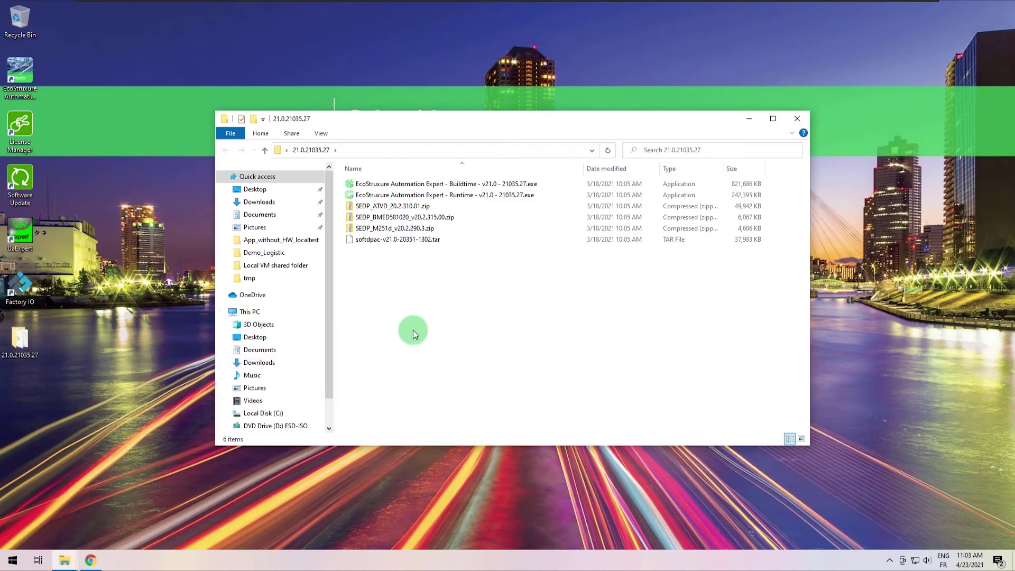
- Launch the EcoStruxure Automation Expert Runtime installer from the 21.0.21035.27 folder
double_click(476, 195)
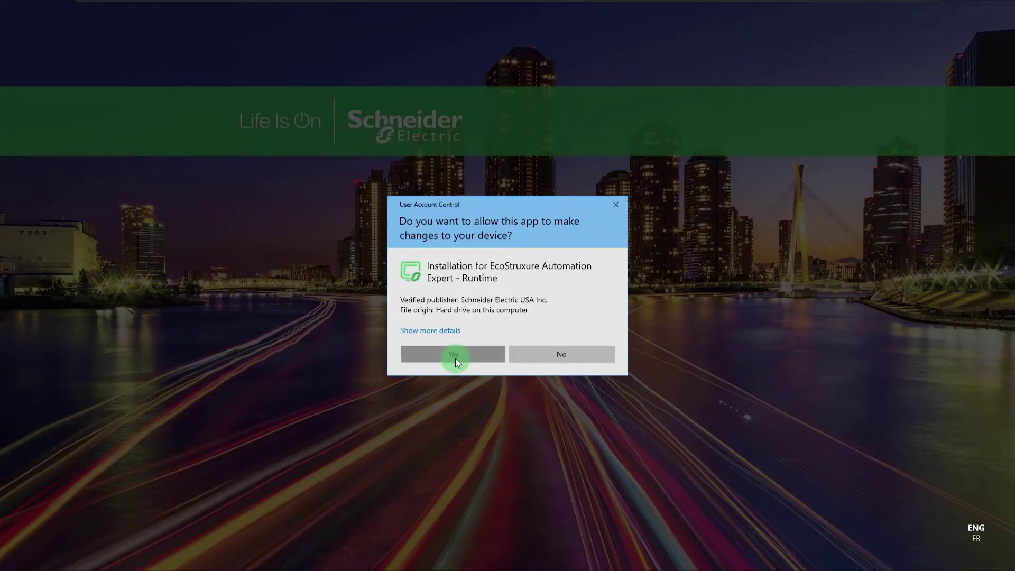
- Allow the installer to run, accept the license and keep the default destination folder
left_click(456, 359)
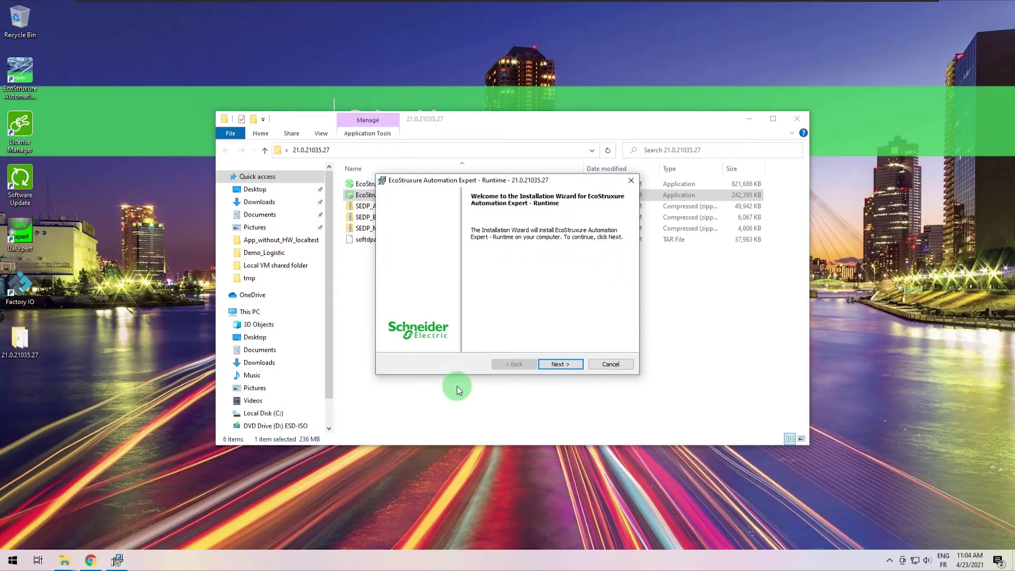
left_click(560, 363)
left_click(468, 325)
left_click(570, 365)
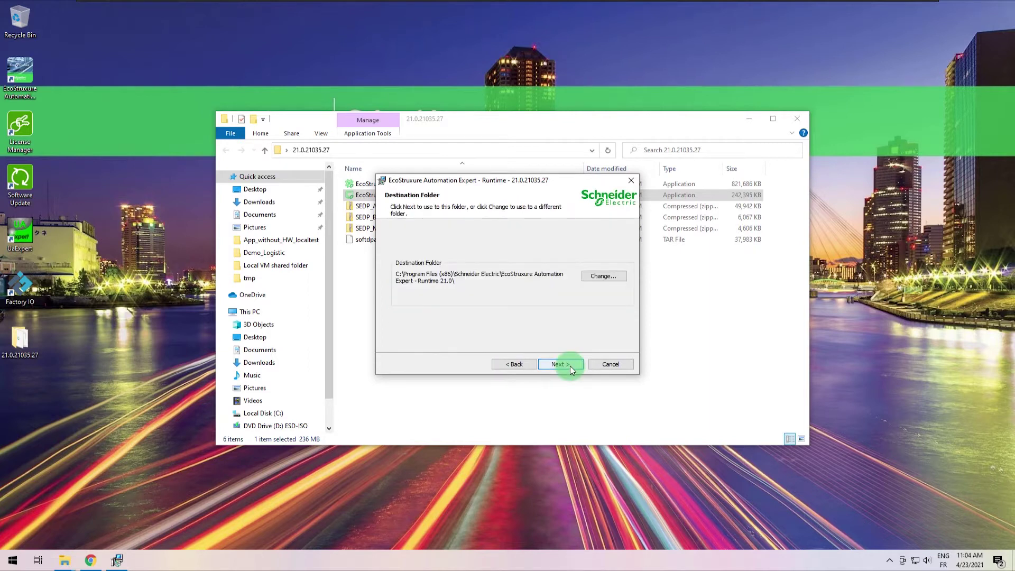
- Set Archive to install locally, accept the postgres database owner settings, and start installing
left_click(411, 260)
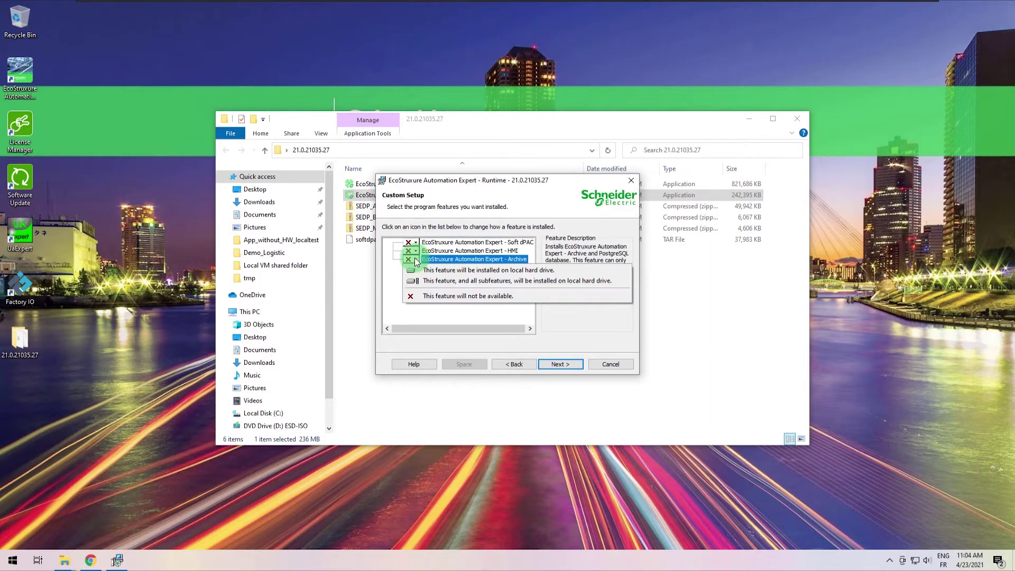
left_click(468, 271)
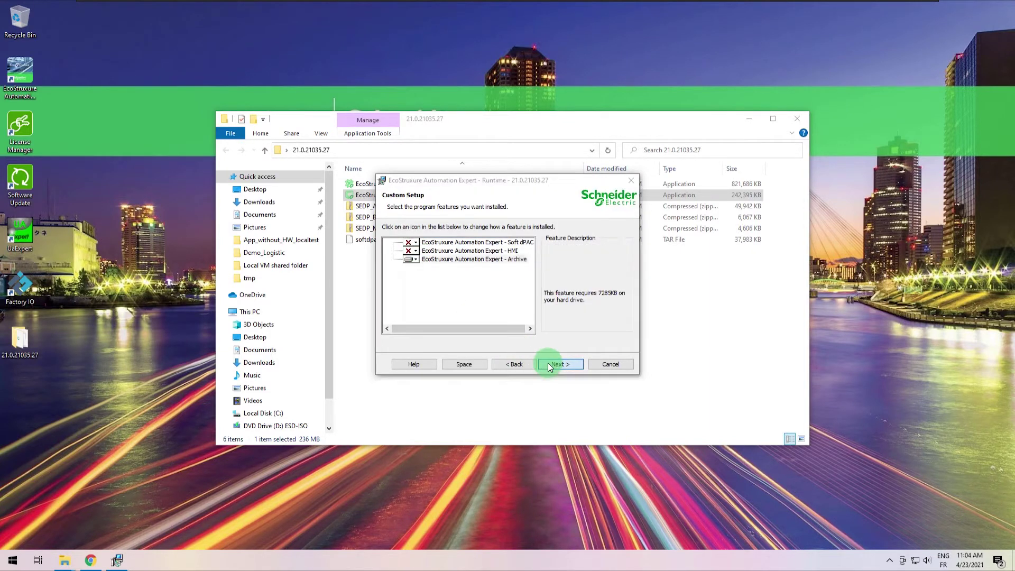
left_click(548, 362)
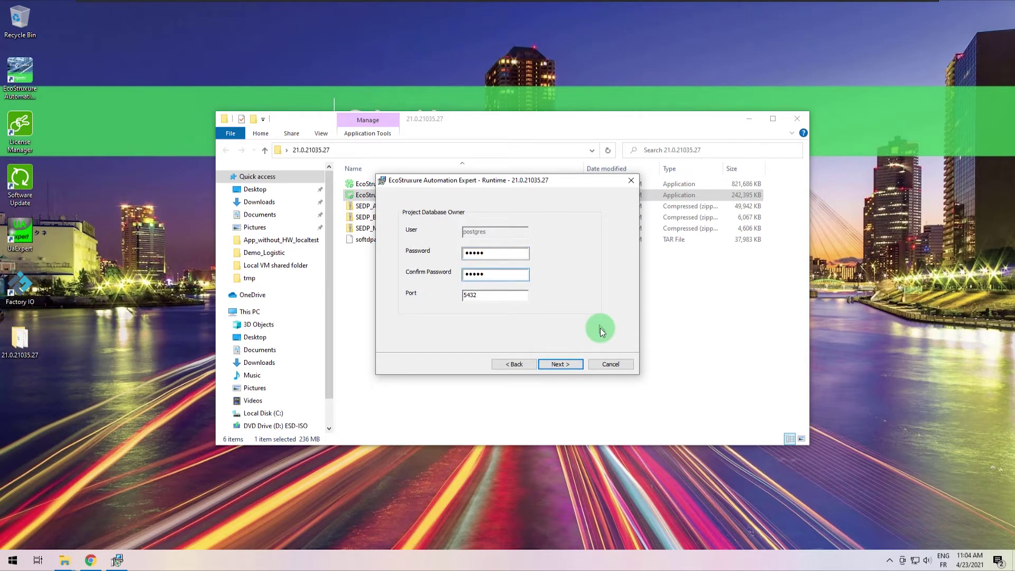
left_click(579, 364)
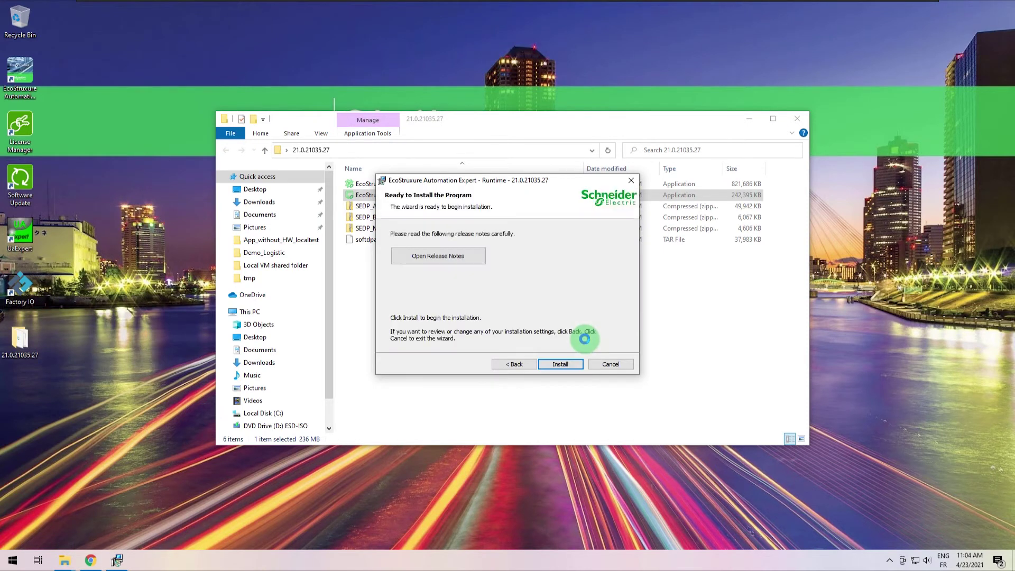
left_click(560, 364)
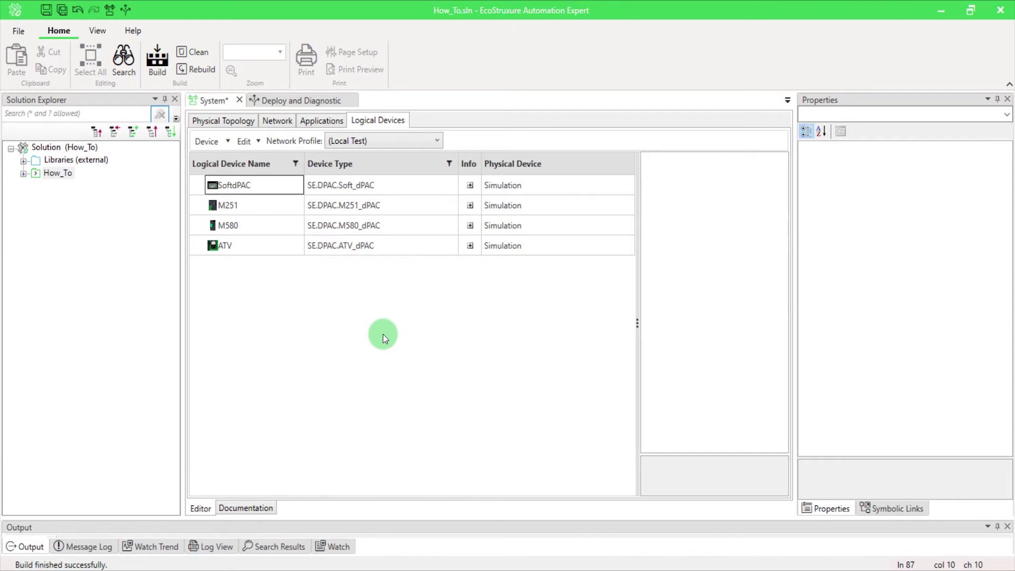
- Add a logical device 'Database' with type SE.DPAC:Archive_Database to the Logical Devices list
right_click(378, 328)
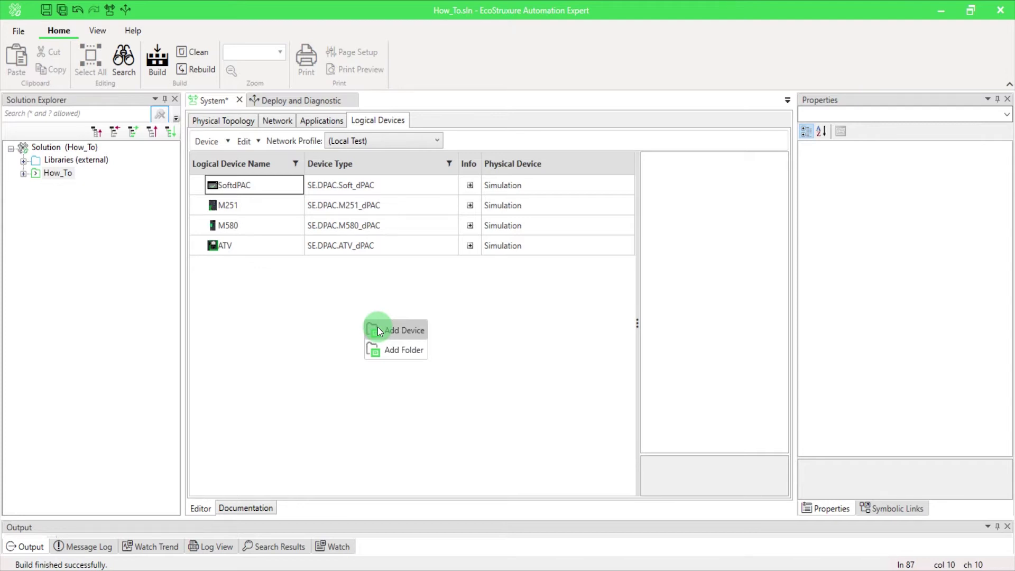
left_click(379, 330)
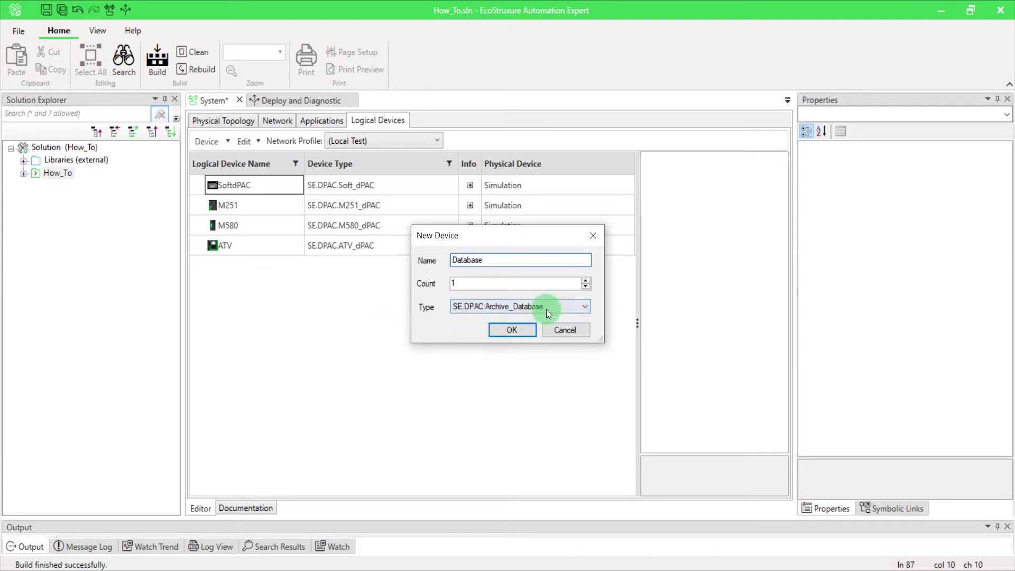
left_click(528, 330)
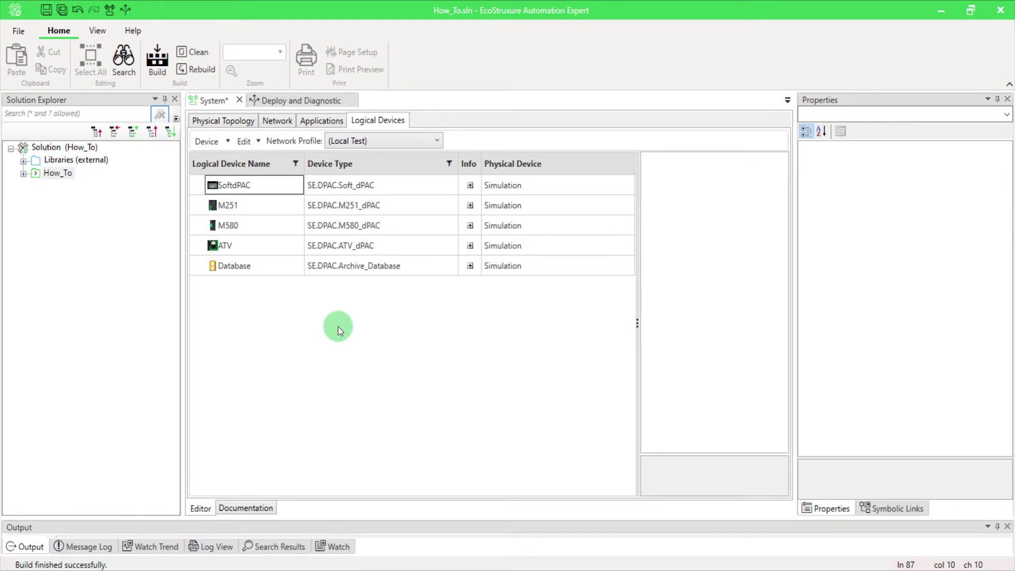
- Add a logical device 'Link' with type SE.DPAC:Archive_Link to the device list
right_click(338, 326)
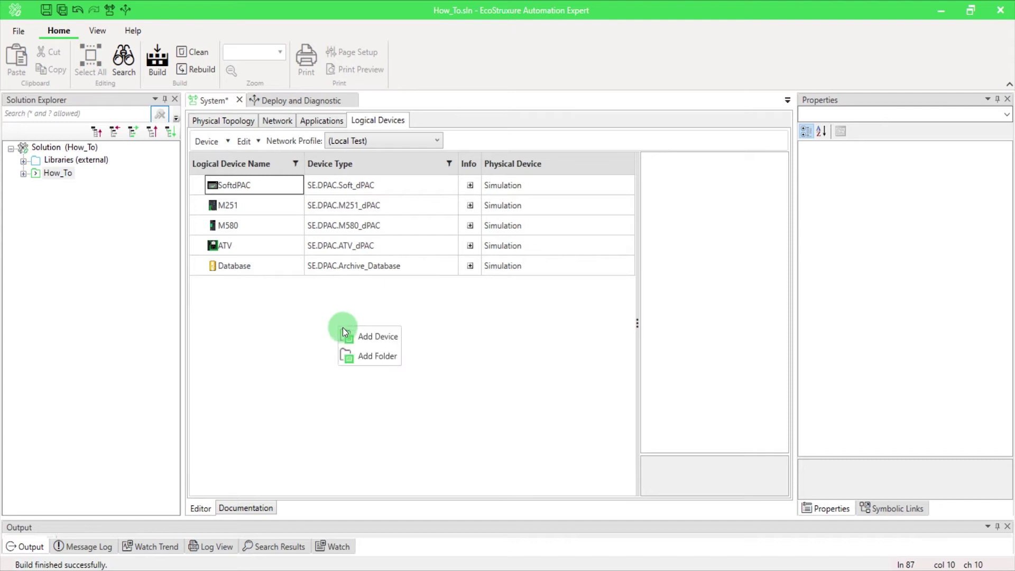
left_click(364, 336)
type("Link")
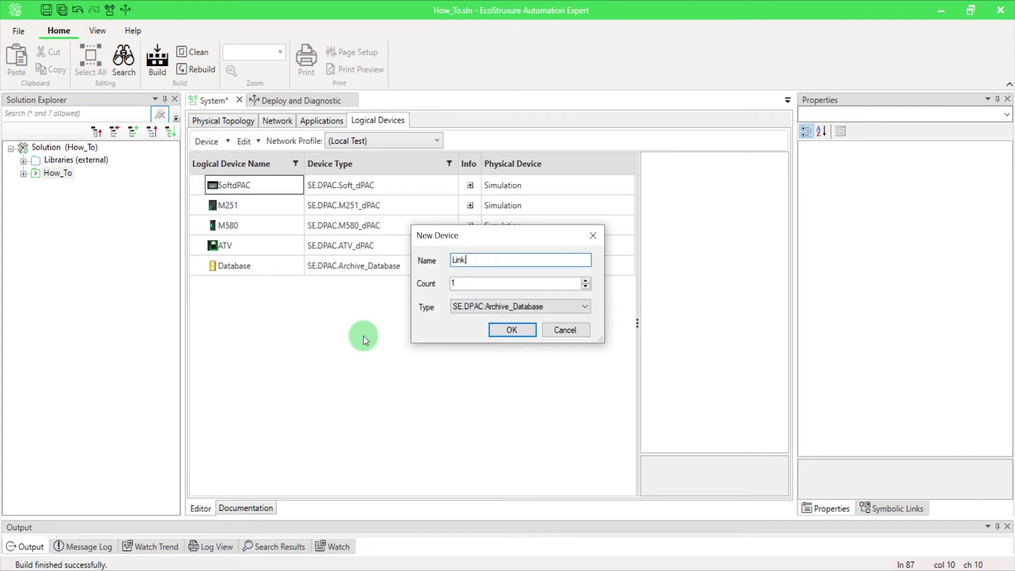
left_click(588, 309)
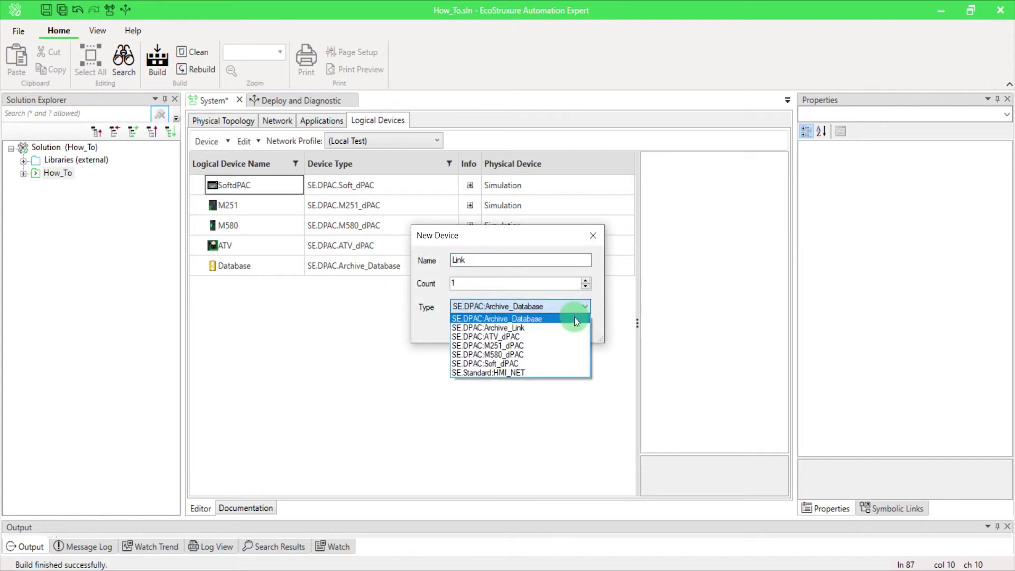
left_click(541, 327)
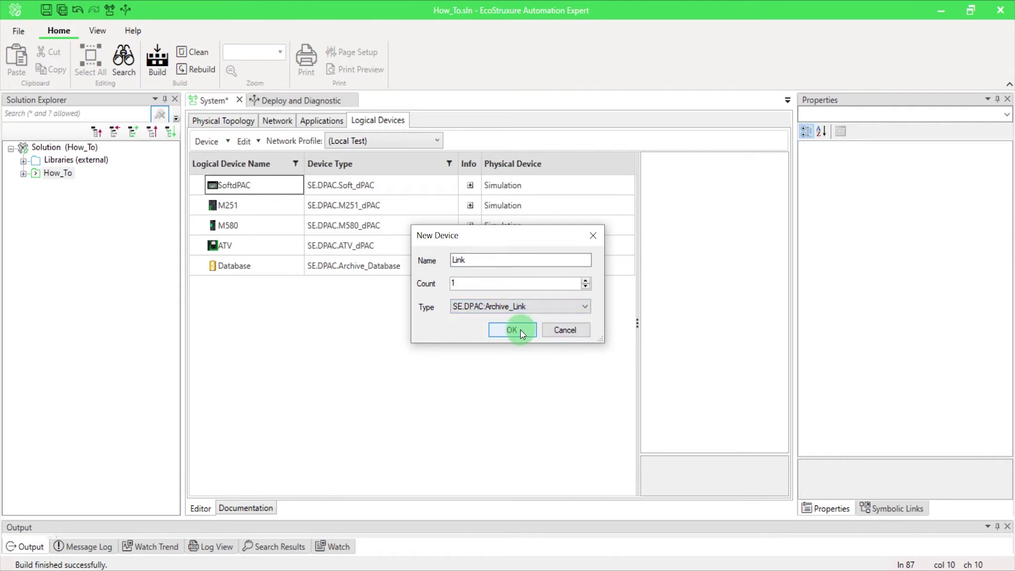
left_click(521, 329)
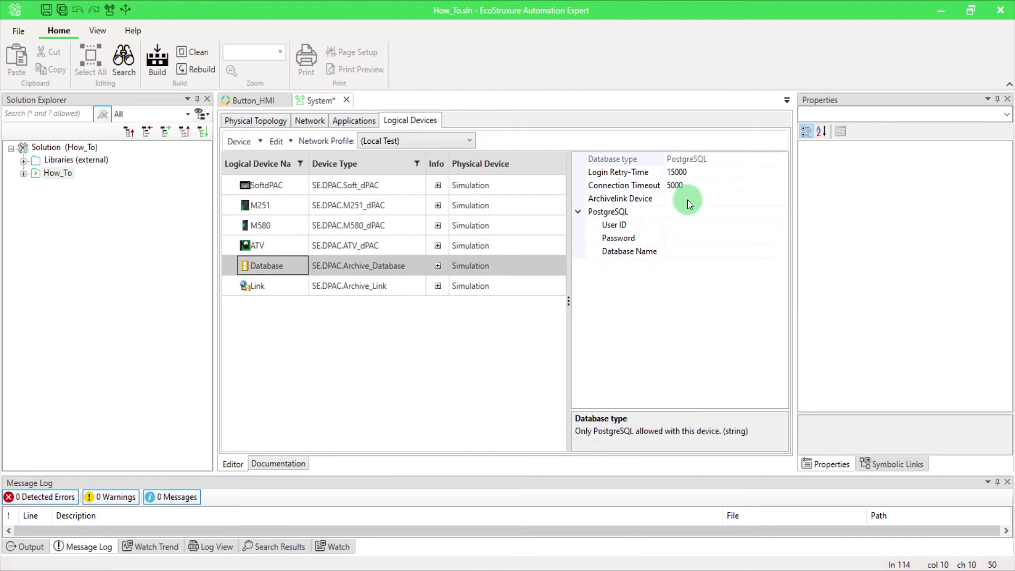
left_click(691, 199)
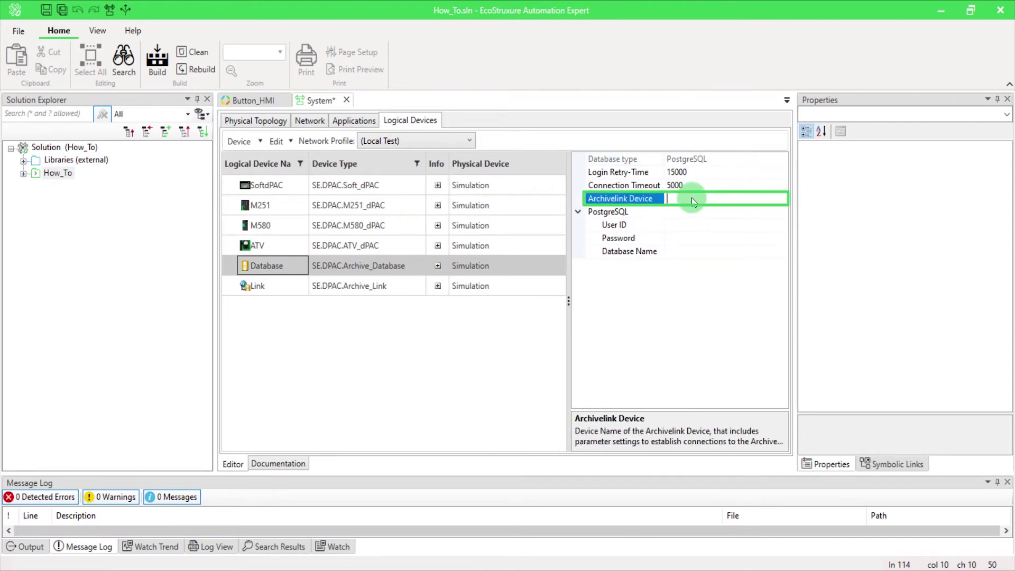
type("Link")
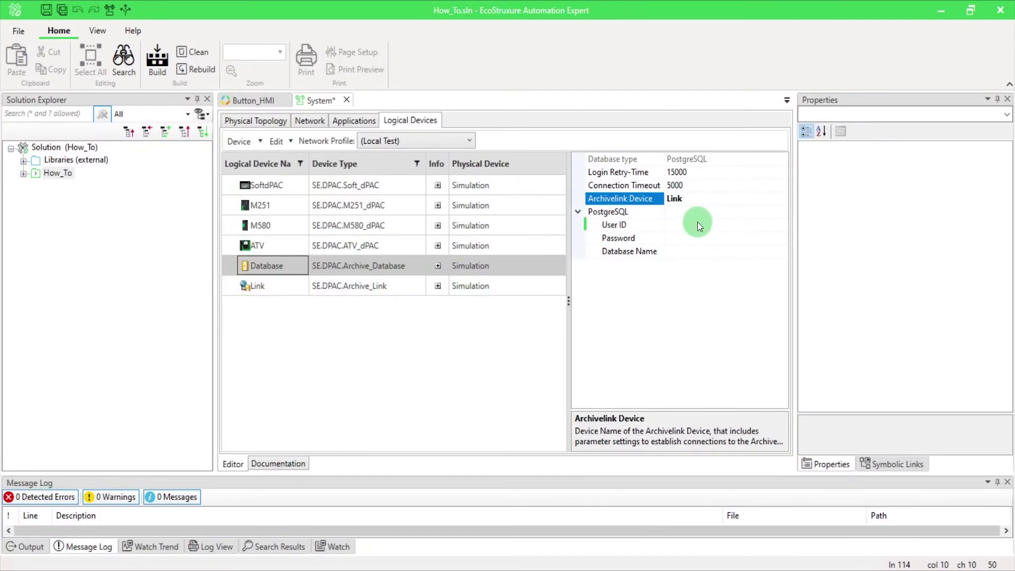
left_click(699, 224)
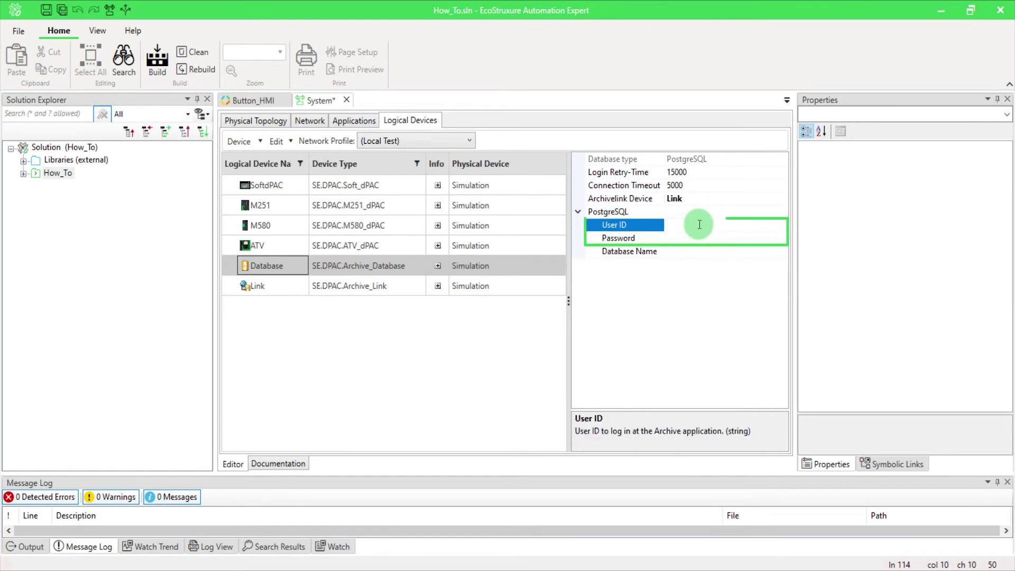
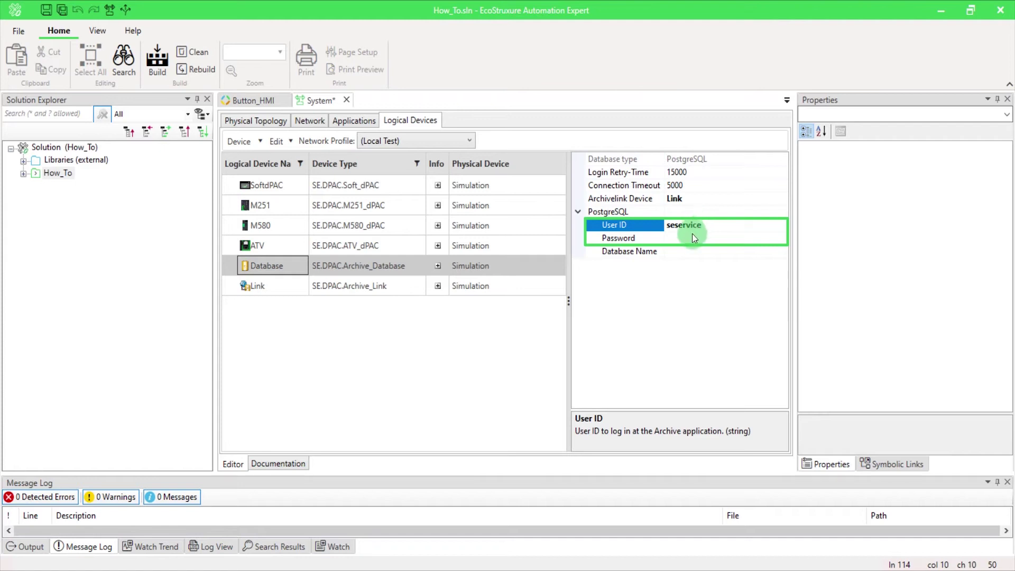
left_click(692, 238)
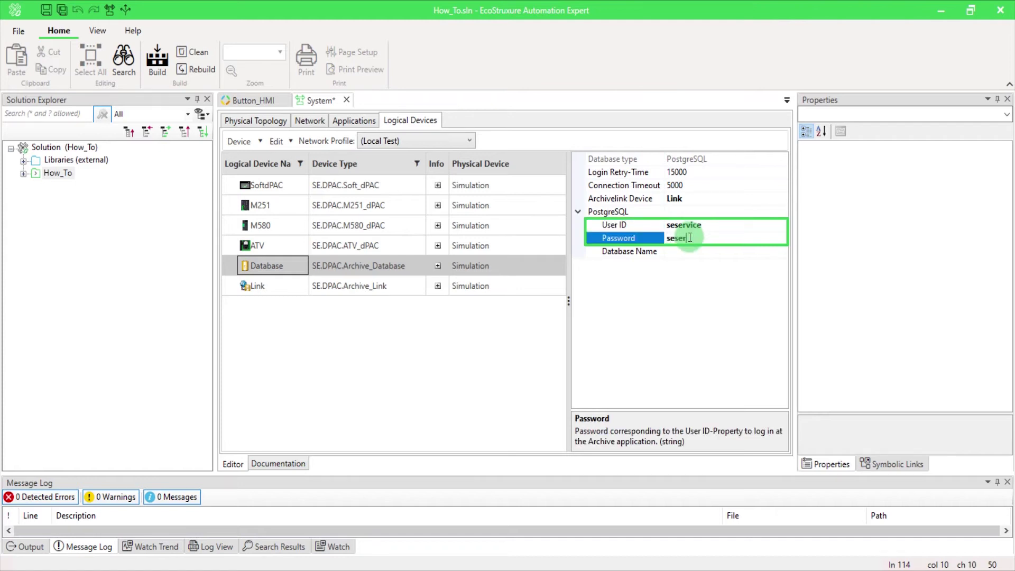
left_click(686, 252)
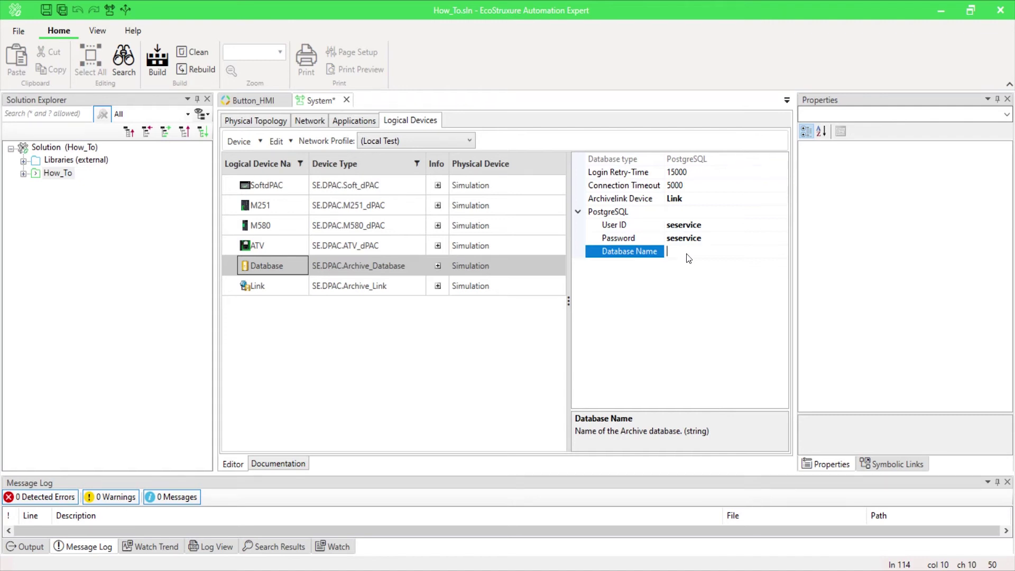
left_click(687, 256)
type("H")
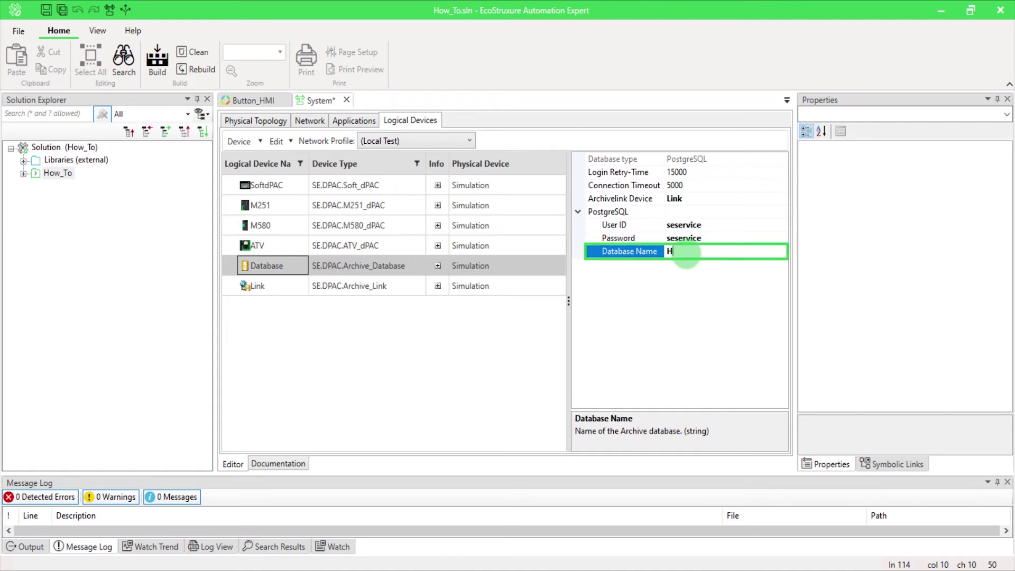
type("ow_To")
key("Return")
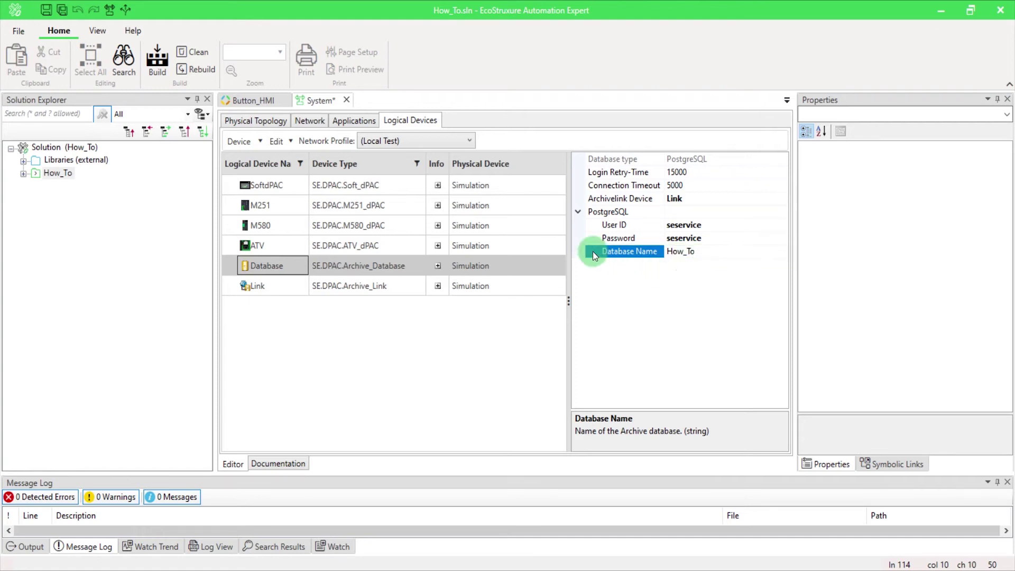
- Enable Archive Link on the SoftdPAC device and expand its settings
left_click(291, 184)
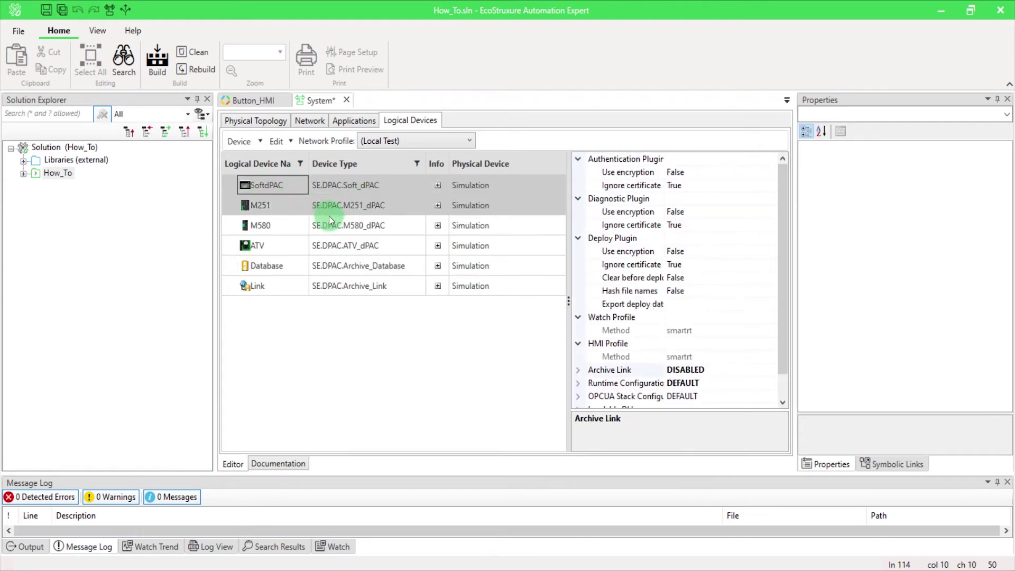
left_click(769, 370)
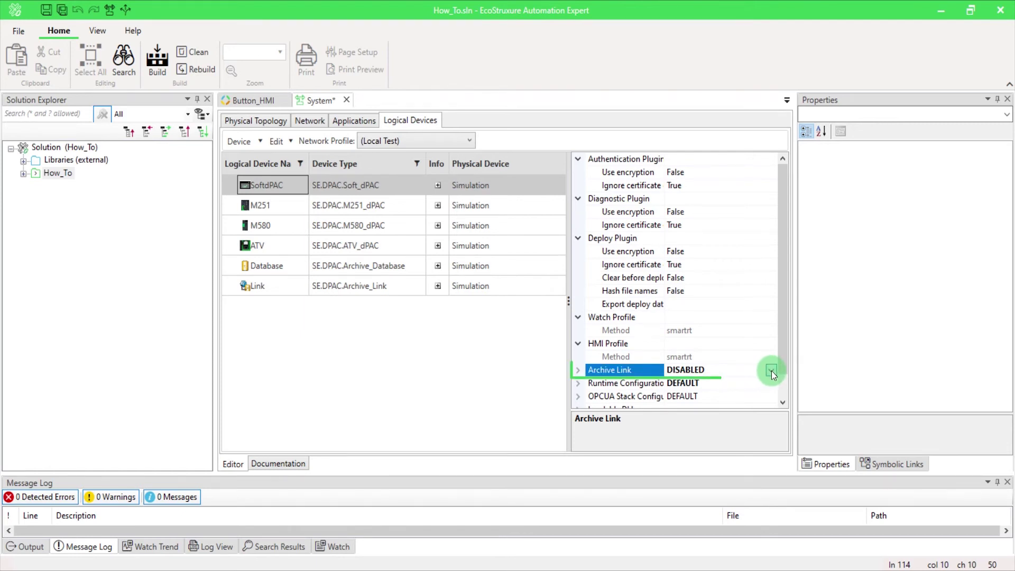
left_click(772, 371)
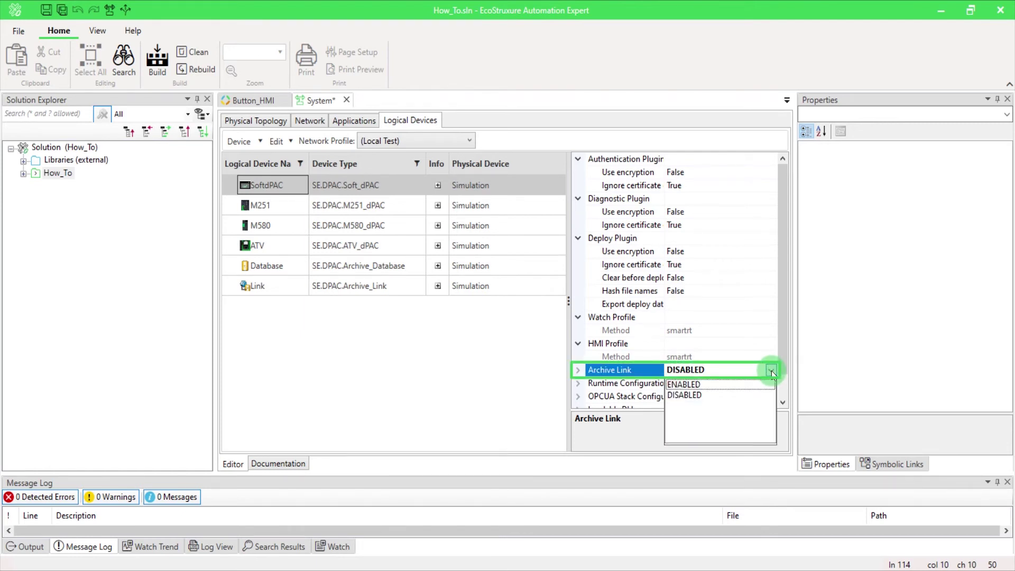
left_click(732, 386)
left_click(578, 370)
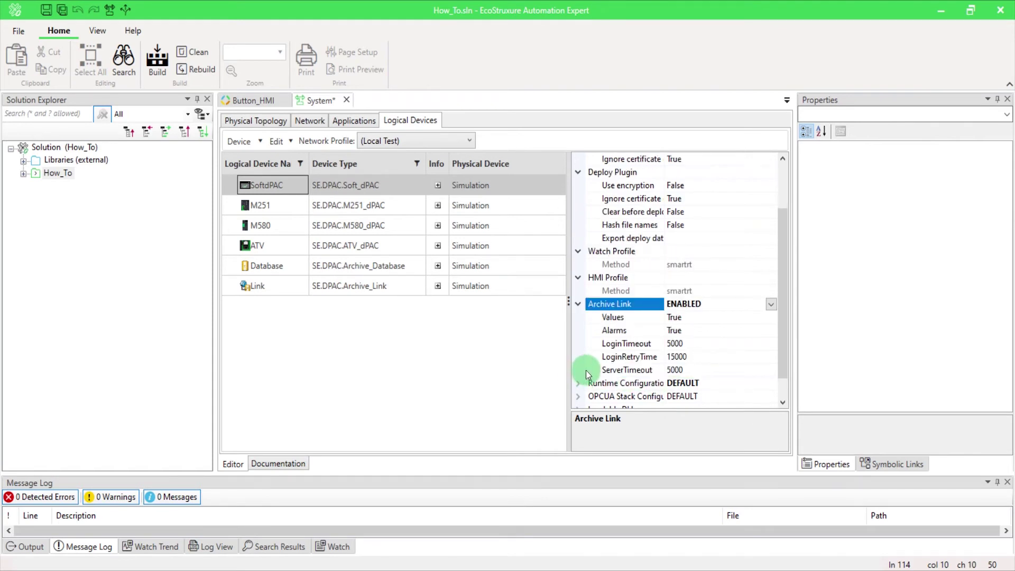
- Set SoftdPAC's Runtime Configuration to OVERWRITE and expand the Archiving settings
left_click(769, 385)
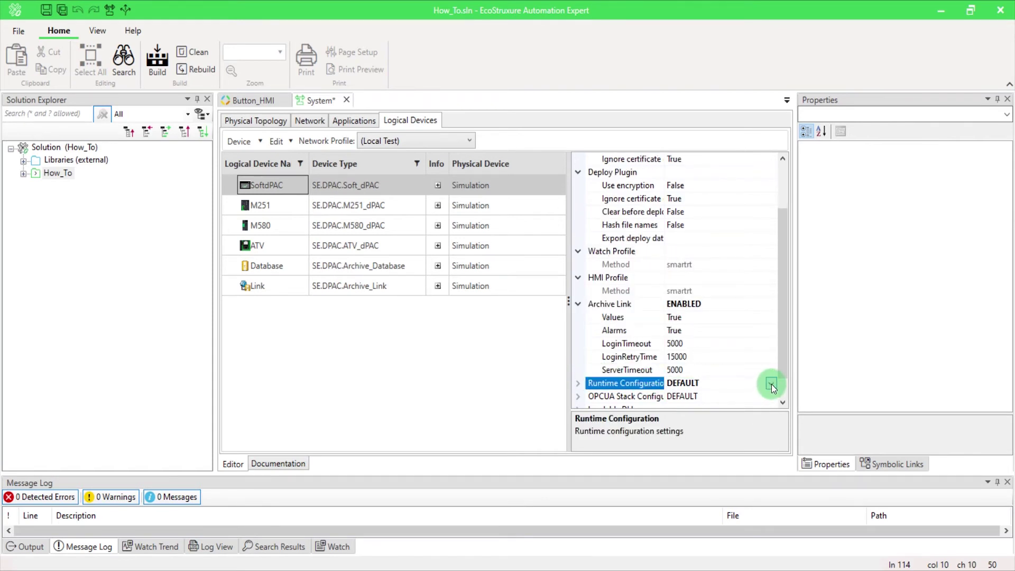
left_click(750, 398)
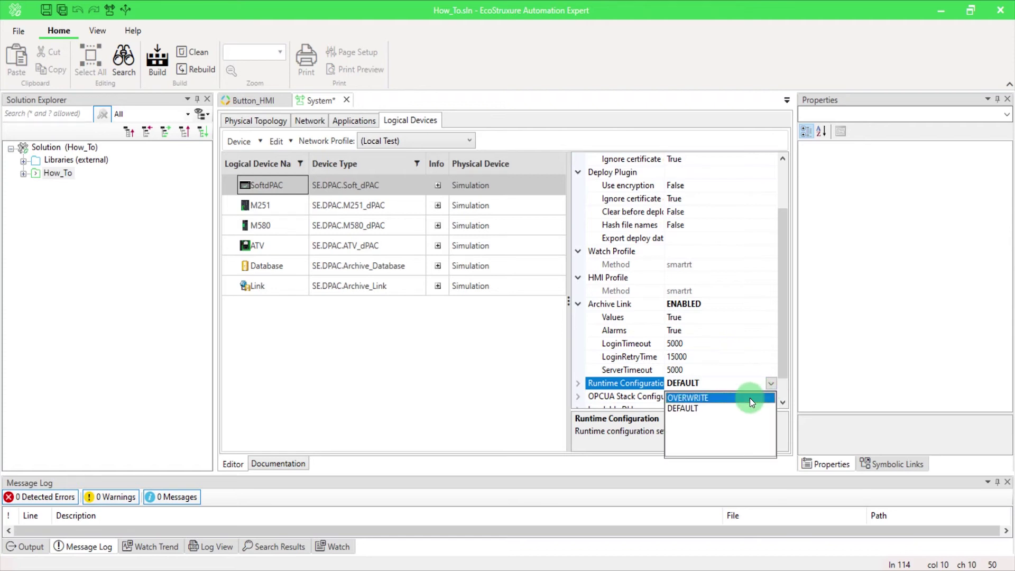
left_click(579, 383)
scroll(628, 337, "down", 1)
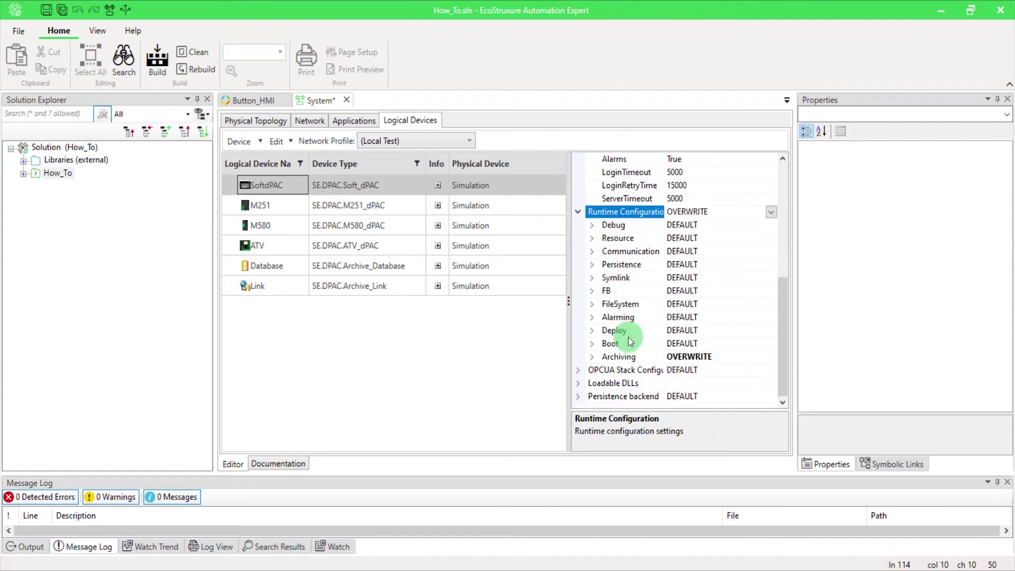
left_click(591, 355)
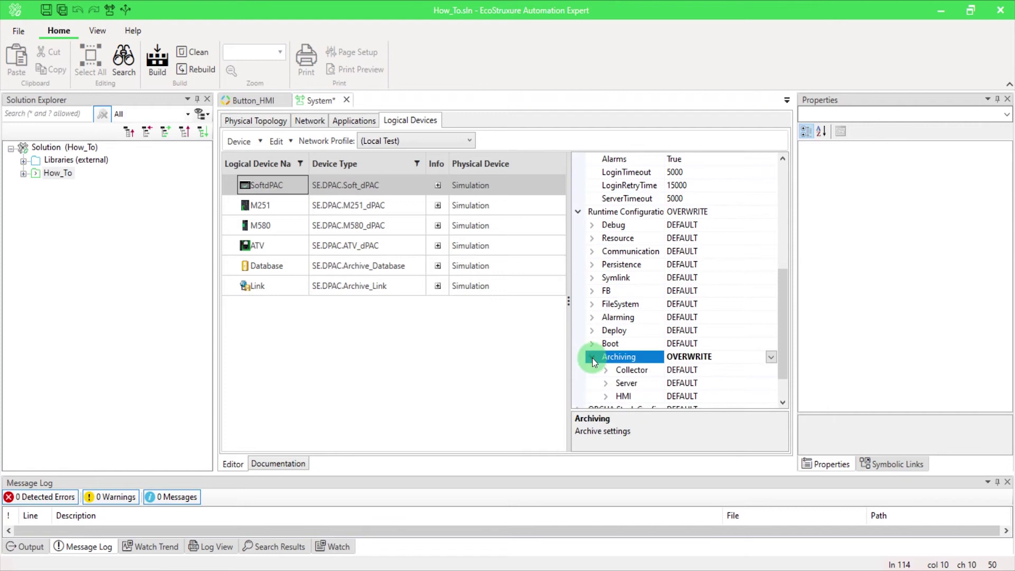
scroll(592, 357, "down", 1)
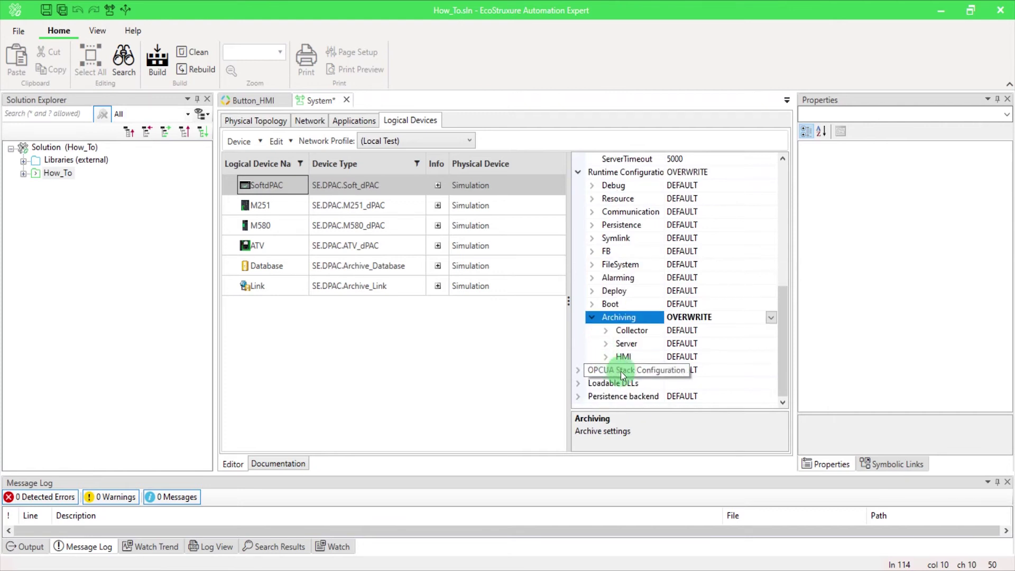
- Set Archiving and Runtime Configuration back to DEFAULT
left_click(772, 322)
left_click(742, 341)
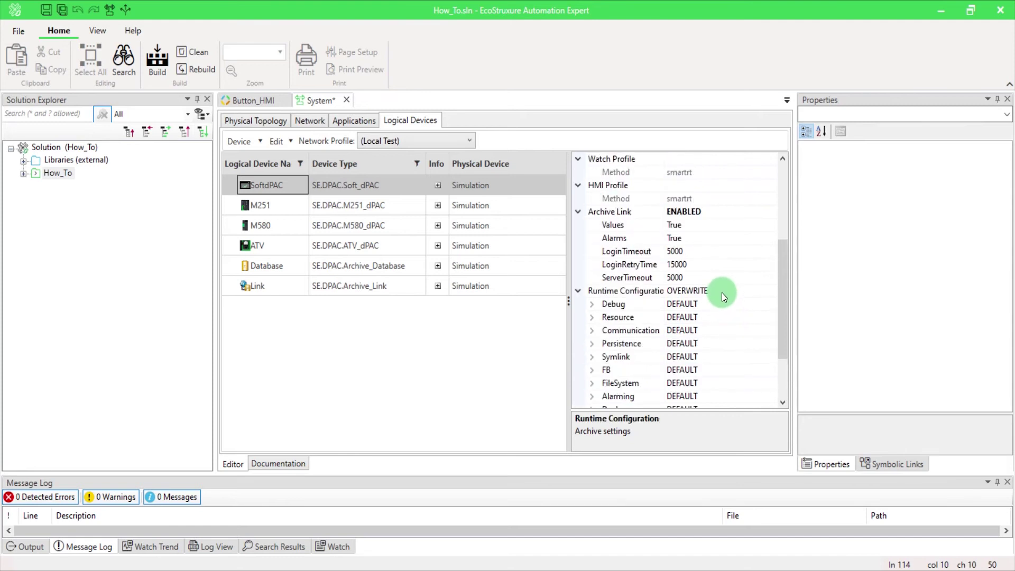
left_click(722, 292)
left_click(770, 291)
left_click(728, 317)
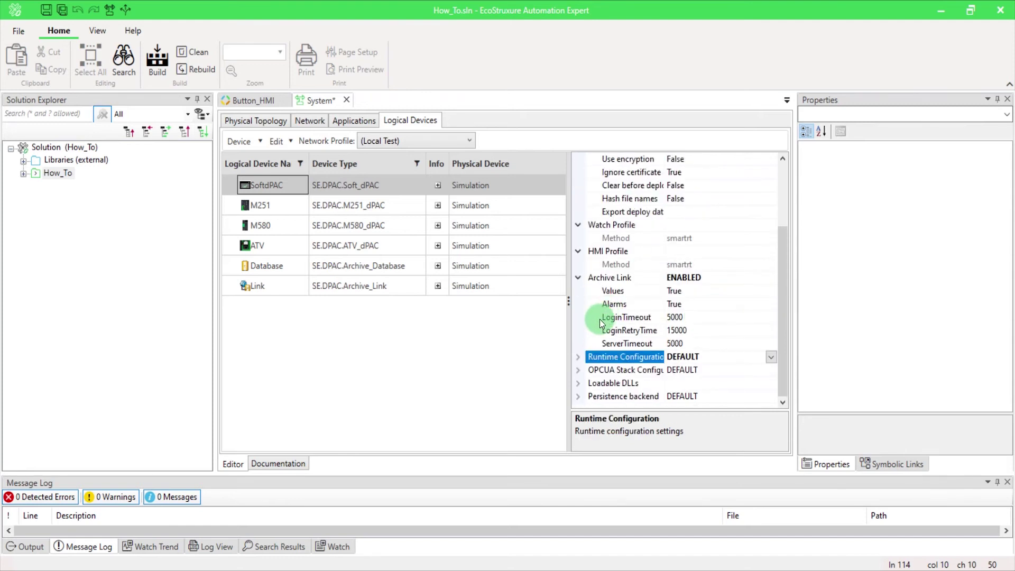
- Include the Database device, compile the checked devices, and start the runtime simulation
left_click(210, 248)
left_click(286, 121)
left_click(289, 176)
left_click(289, 121)
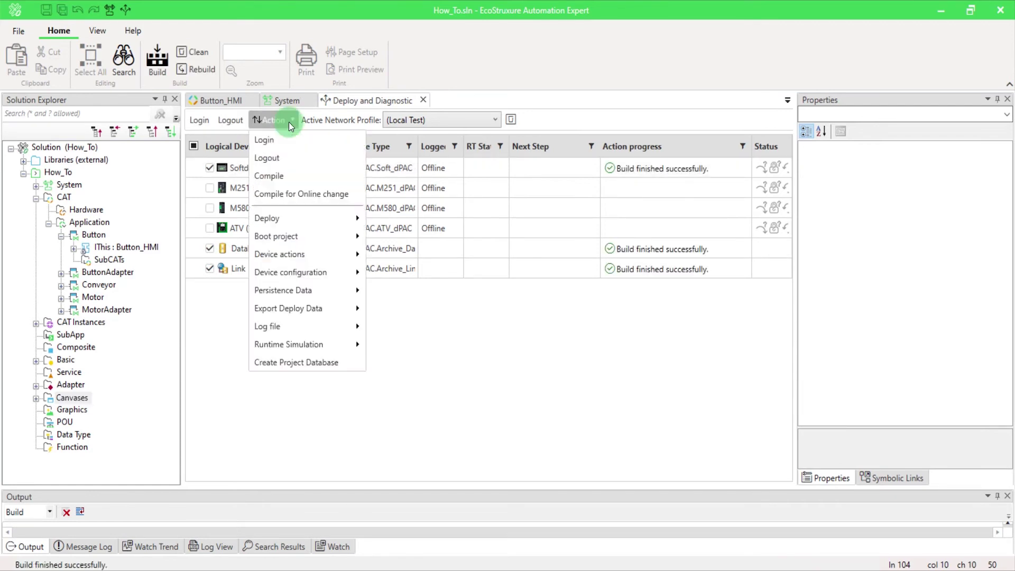
left_click(373, 347)
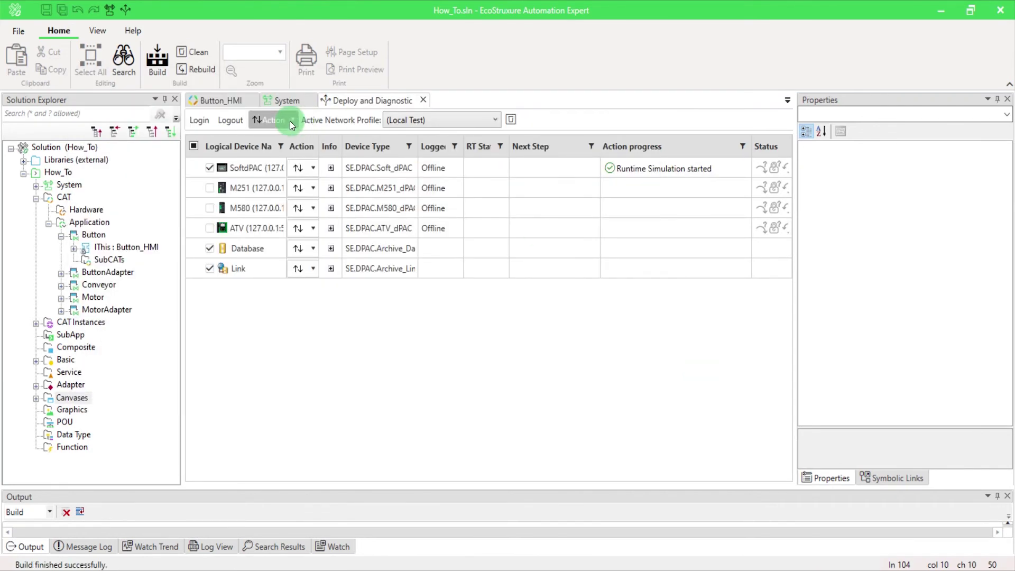
- Log in to SoftdPAC, deploy its device configuration with a runtime restart, and log back in
left_click(289, 121)
left_click(289, 140)
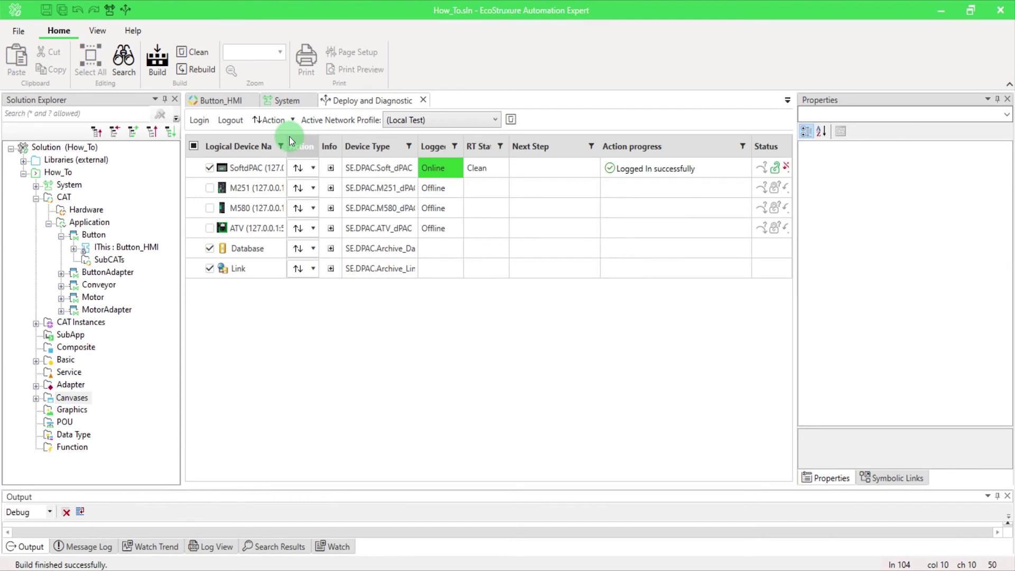
left_click(290, 124)
mouse_move(279, 253)
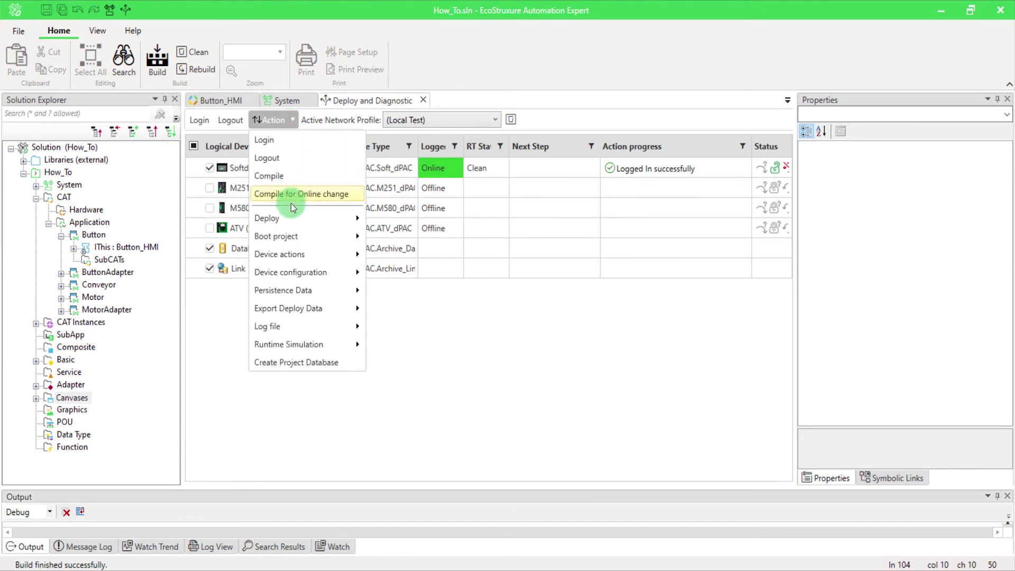
mouse_move(291, 273)
left_click(399, 276)
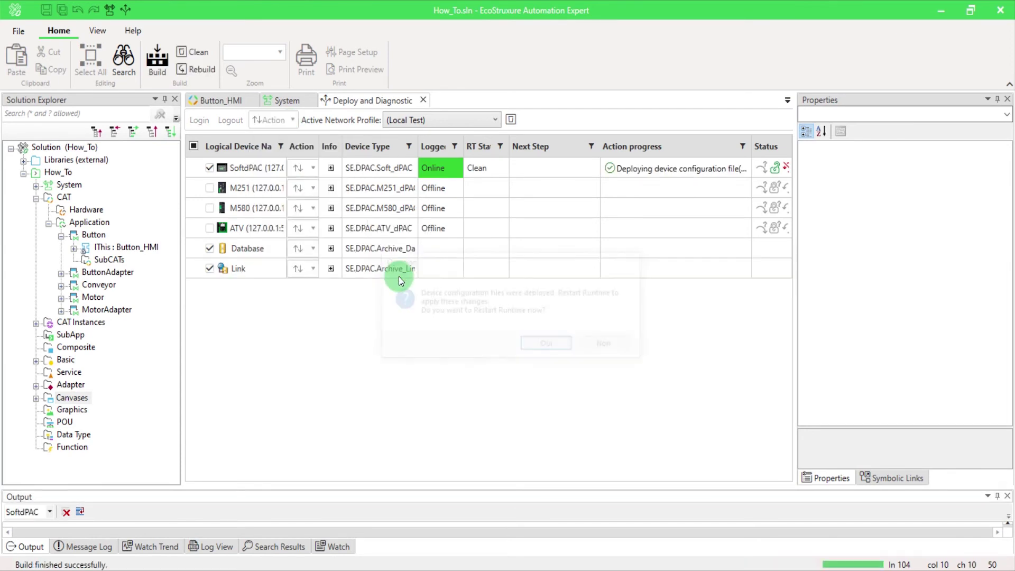
left_click(526, 350)
left_click(286, 118)
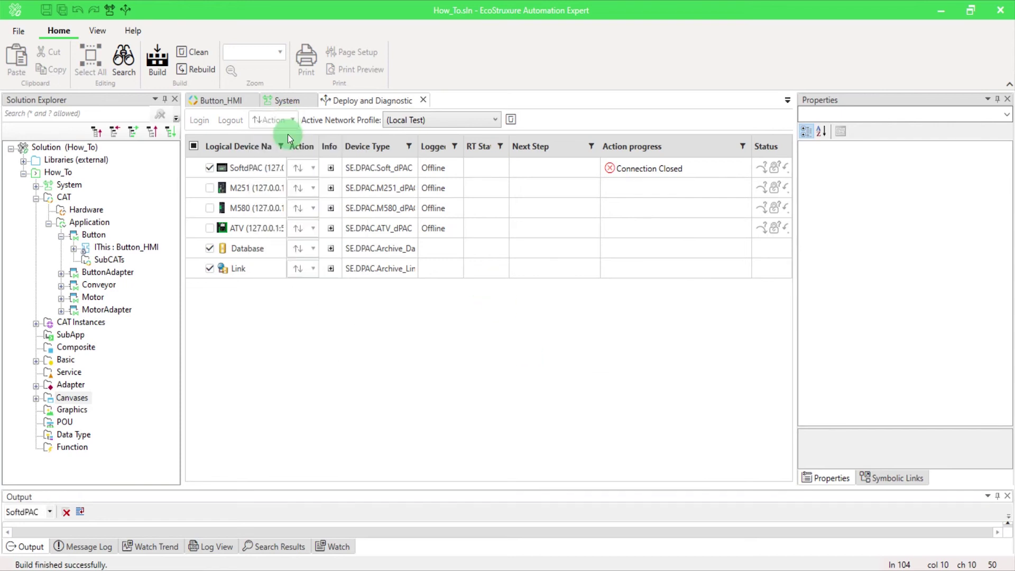
left_click(290, 124)
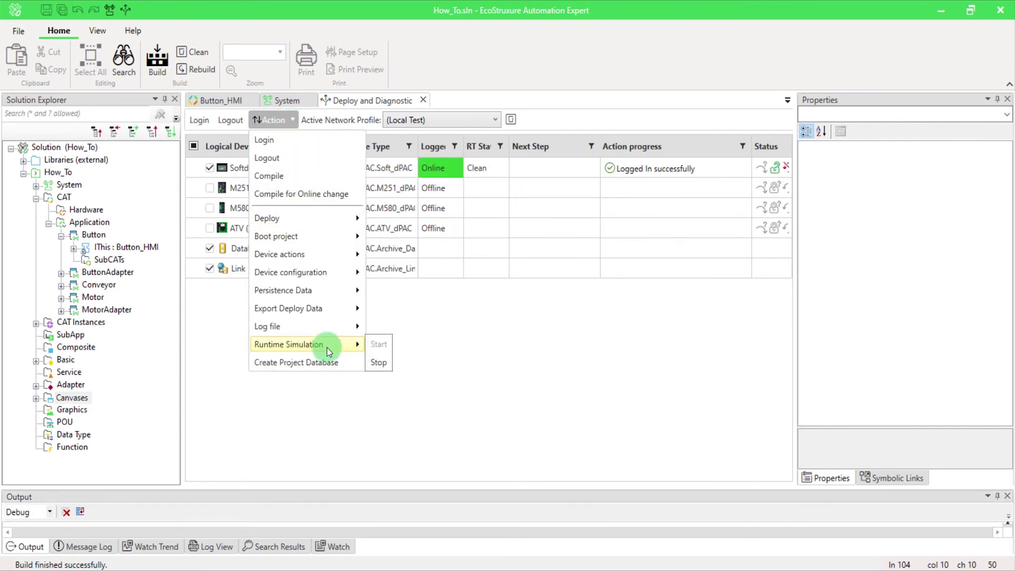
- Create the project database for the Database device, confirming the database user credentials
left_click(327, 363)
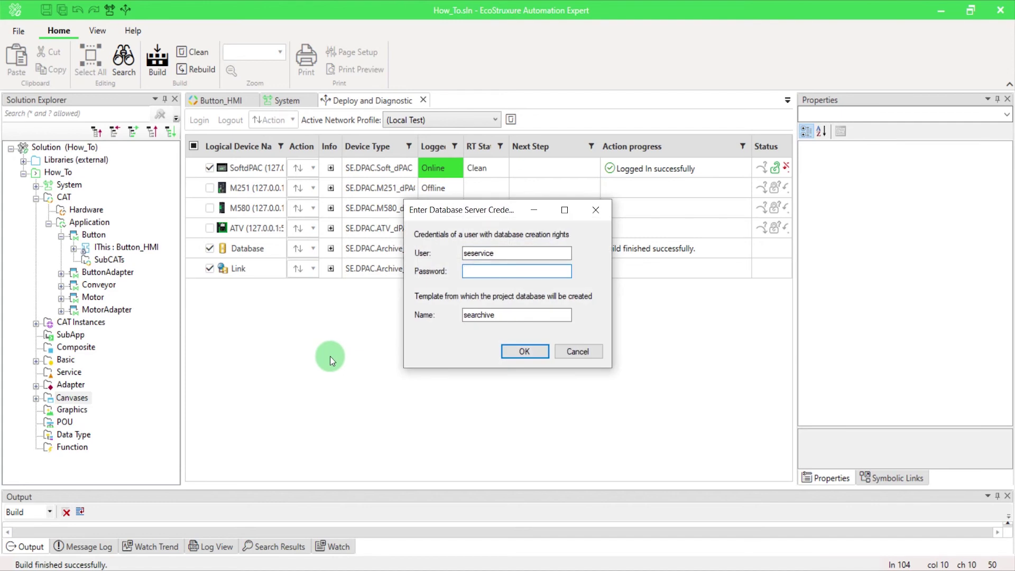
left_click(530, 354)
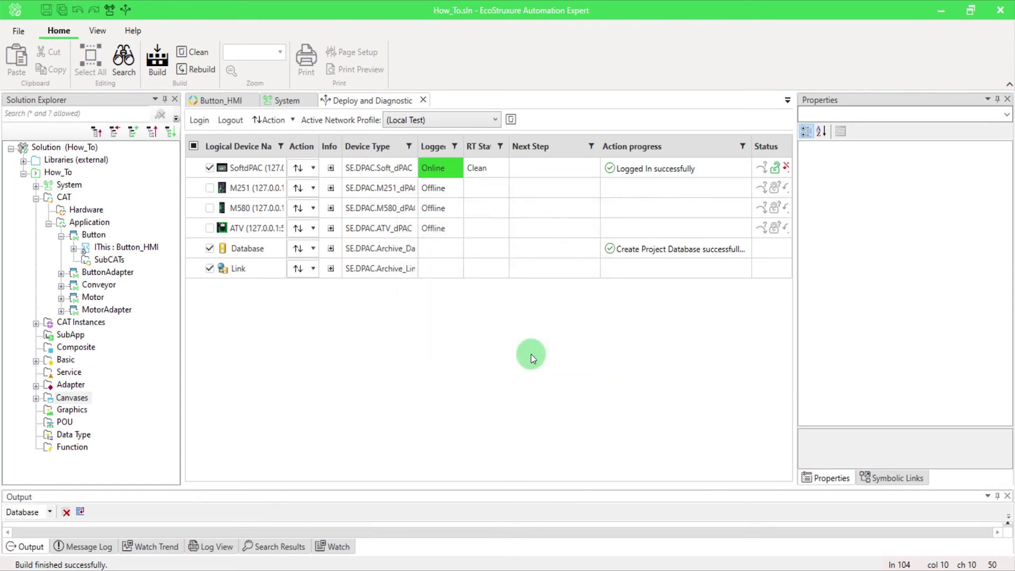
- Deploy the Archive Link configuration to the Link device, then deploy the SoftdPAC application
left_click(311, 270)
mouse_move(307, 314)
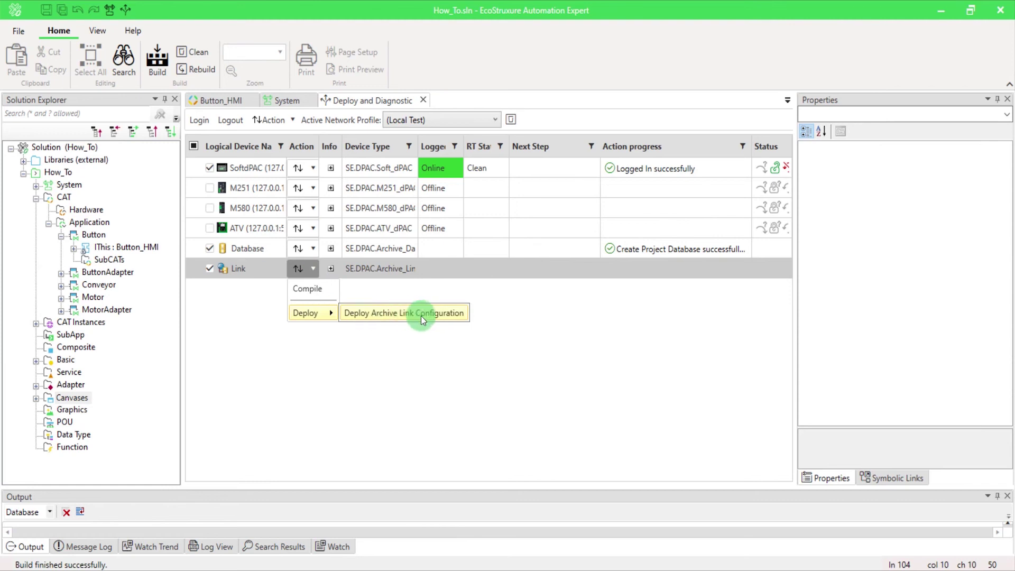
left_click(422, 316)
left_click(273, 120)
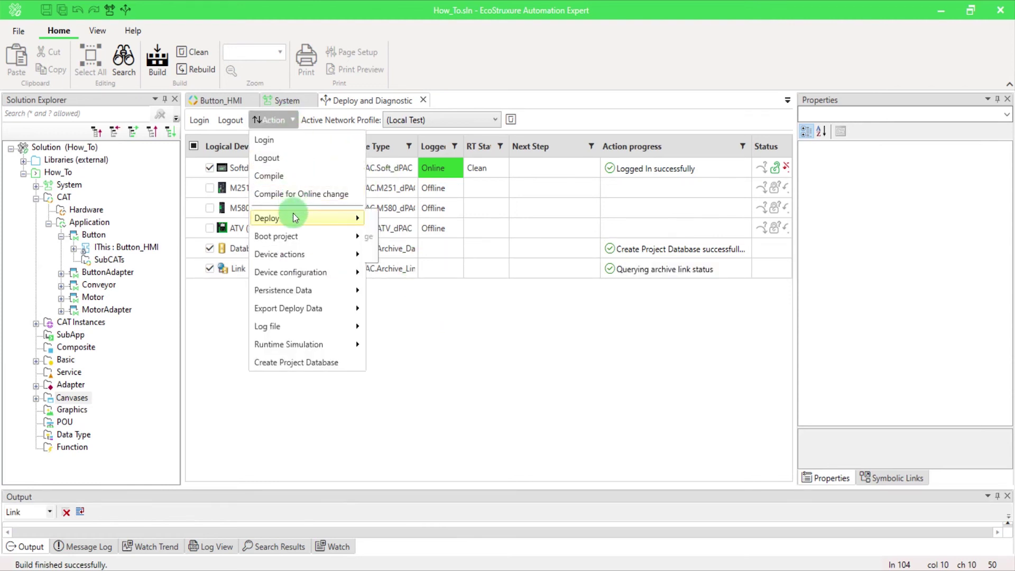
mouse_move(268, 217)
left_click(393, 219)
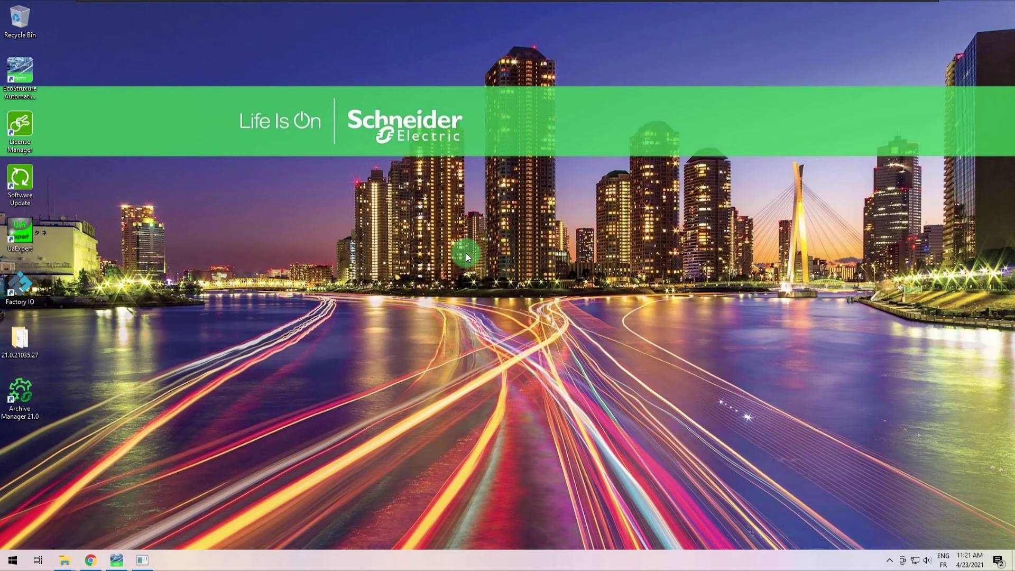
- Confirm the HowTo archive link is running in Archive Manager, then launch pgAdmin 4 via a 'pg' search
double_click(24, 412)
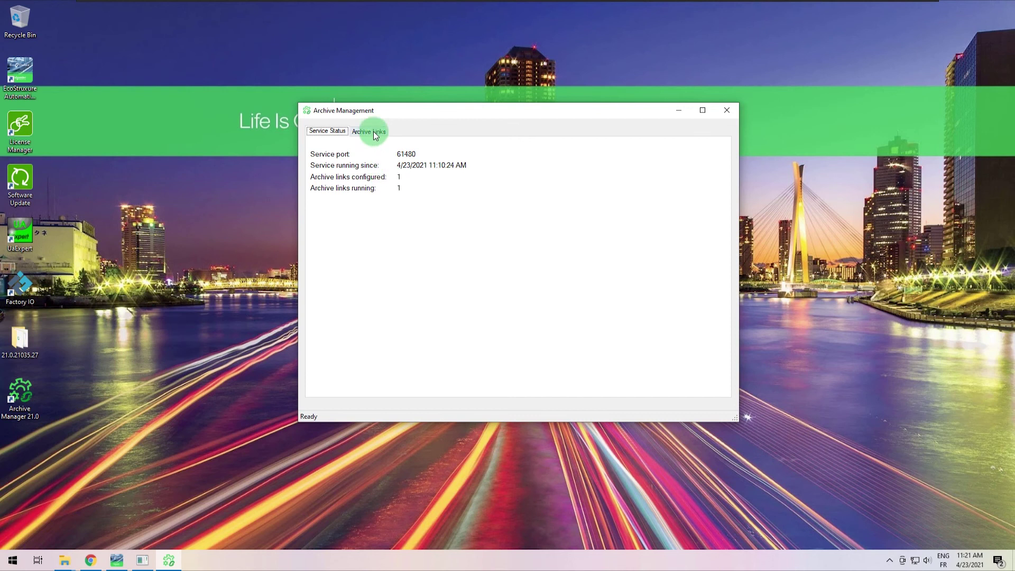
left_click(368, 131)
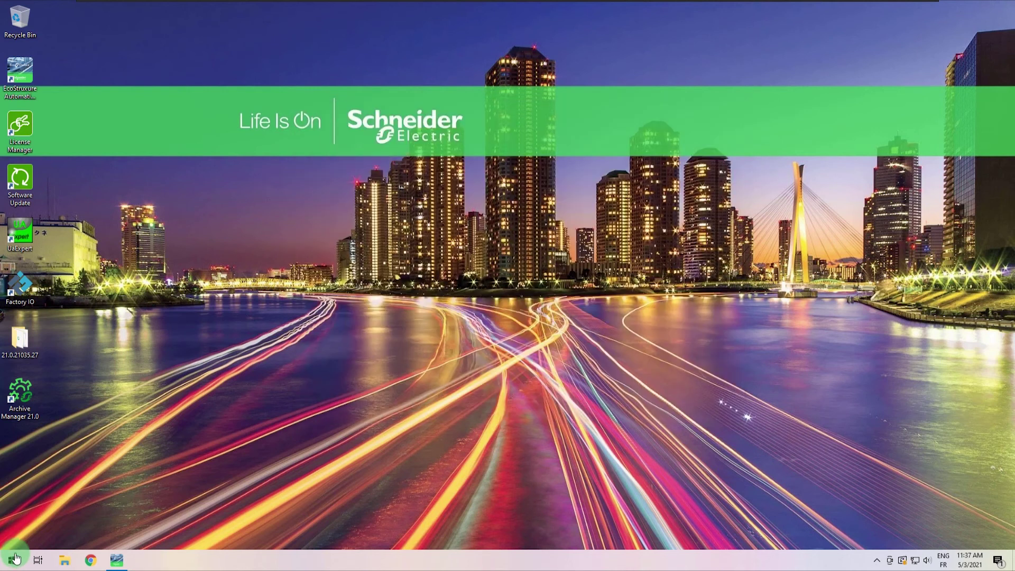
left_click(13, 560)
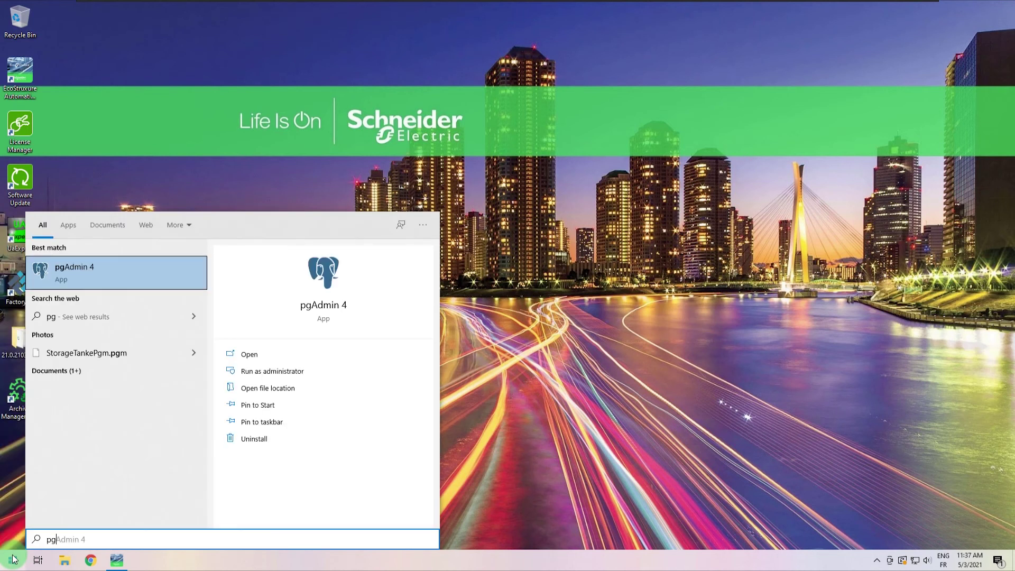
key("Return")
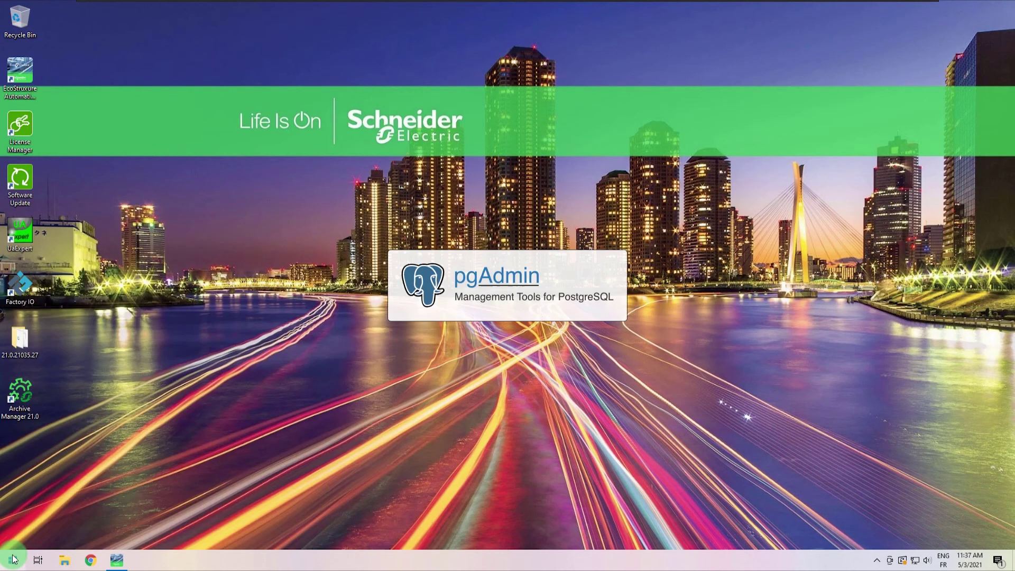
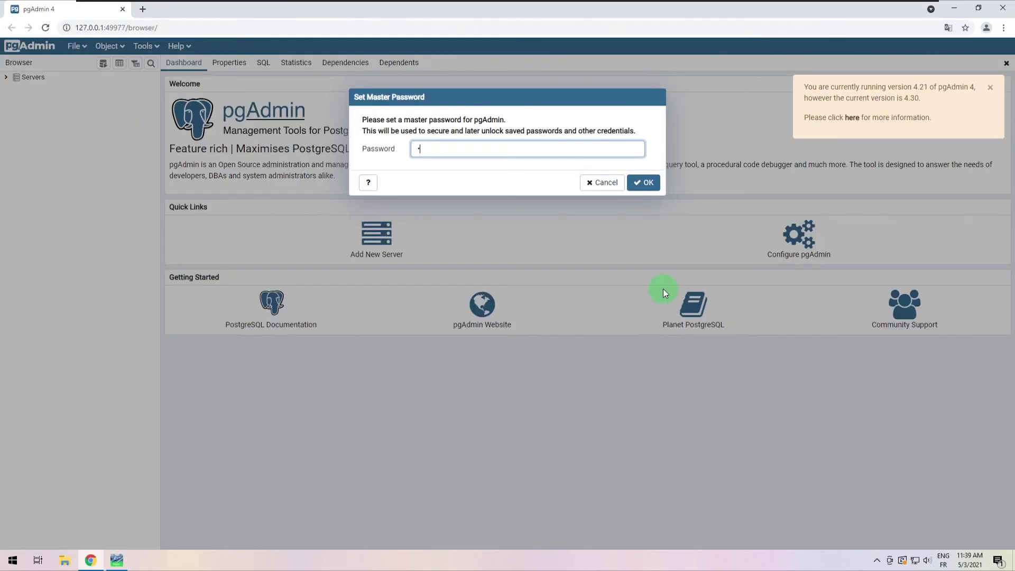
- Confirm the master password and connect to PostgreSQL 12 with Save Password ticked, declining browser password saving
left_click(647, 185)
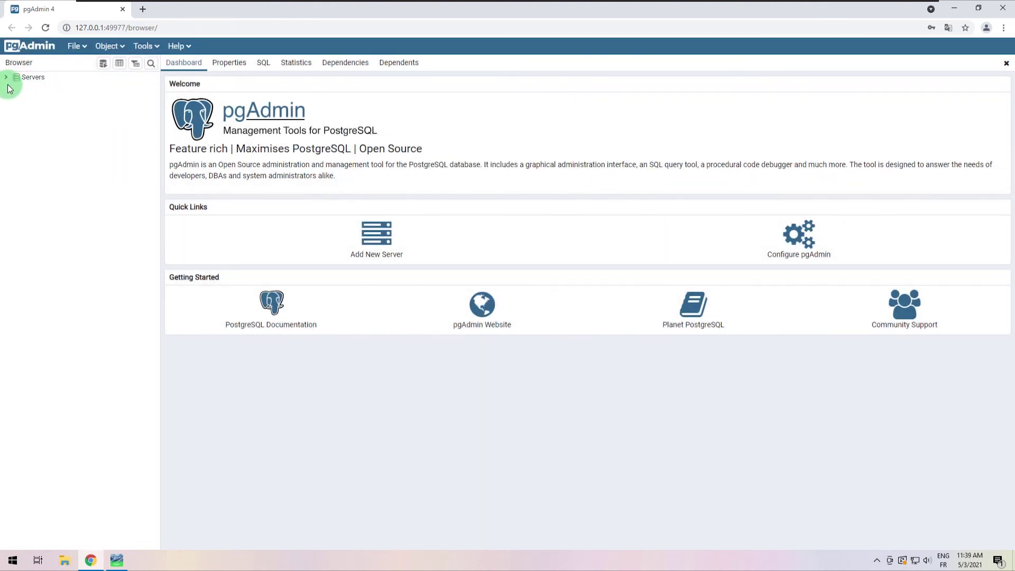
left_click(7, 77)
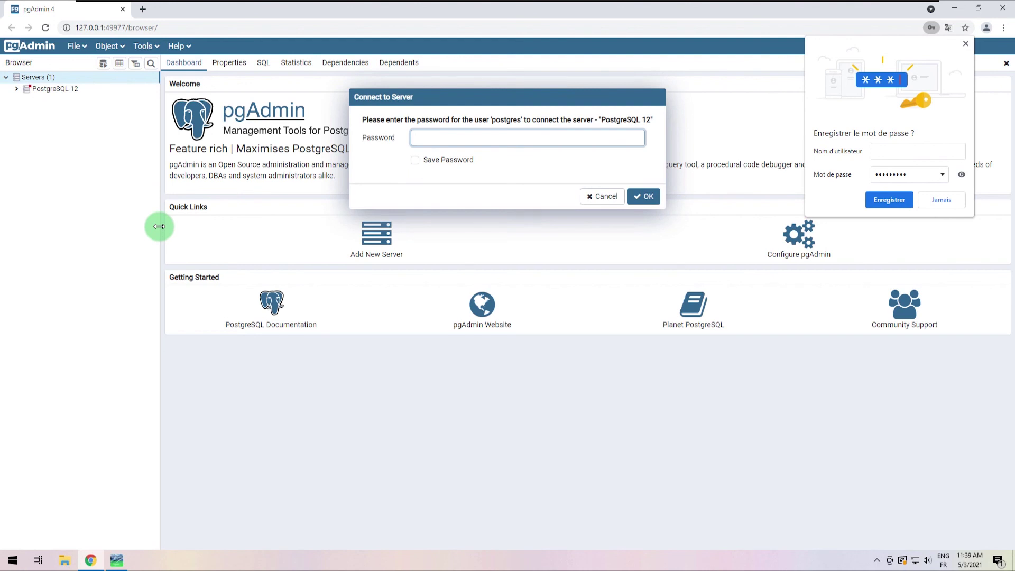
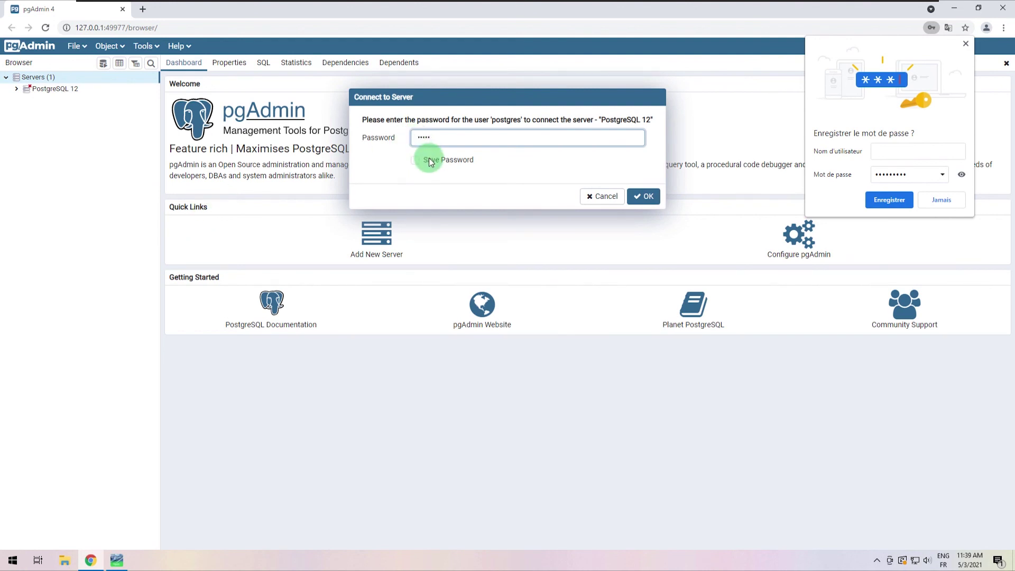
left_click(429, 159)
left_click(645, 198)
left_click(931, 198)
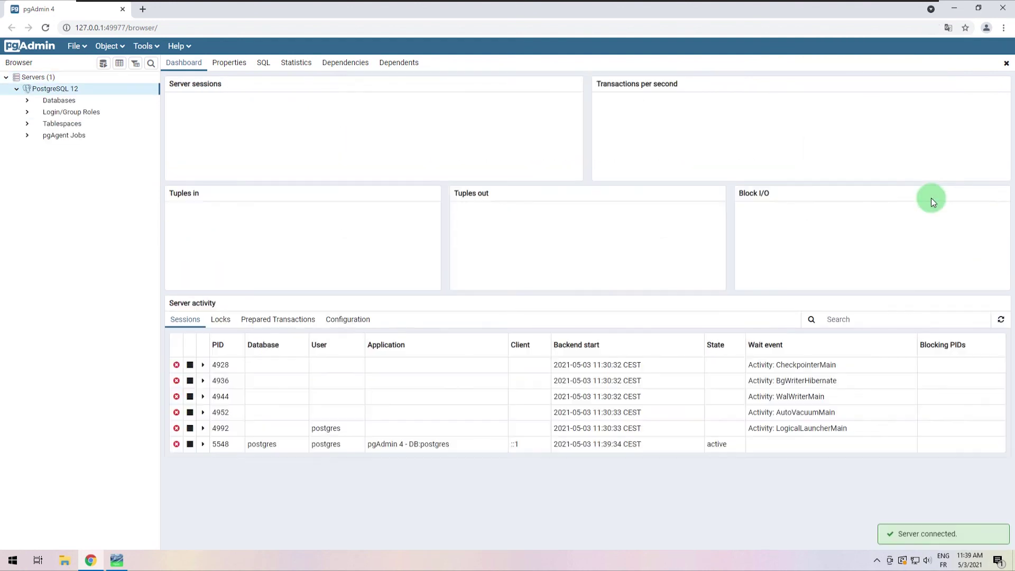